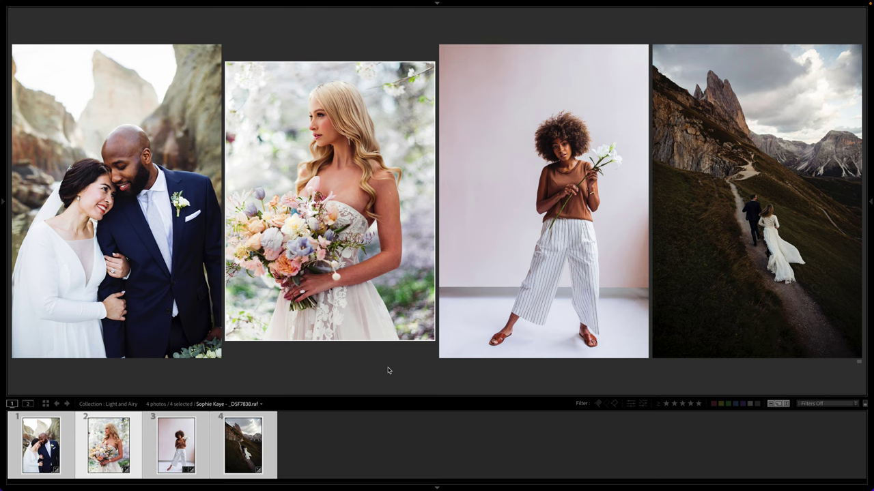
Open the wedding couple photo, with its 1b. Provia 100 preset, alone in the Develop module
left_click(199, 225)
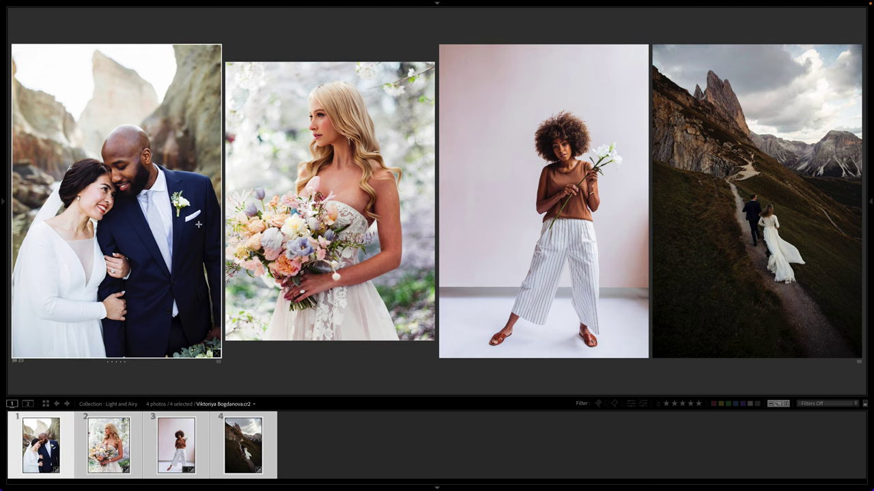
key("d")
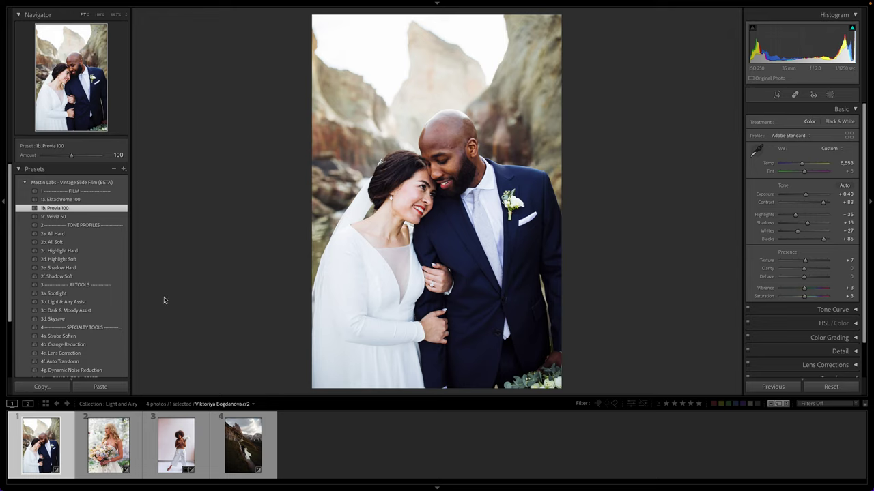
Apply 3b. Light & Airy Assist to the couple photo, toggling undo/redo to compare before and after
left_click(116, 302)
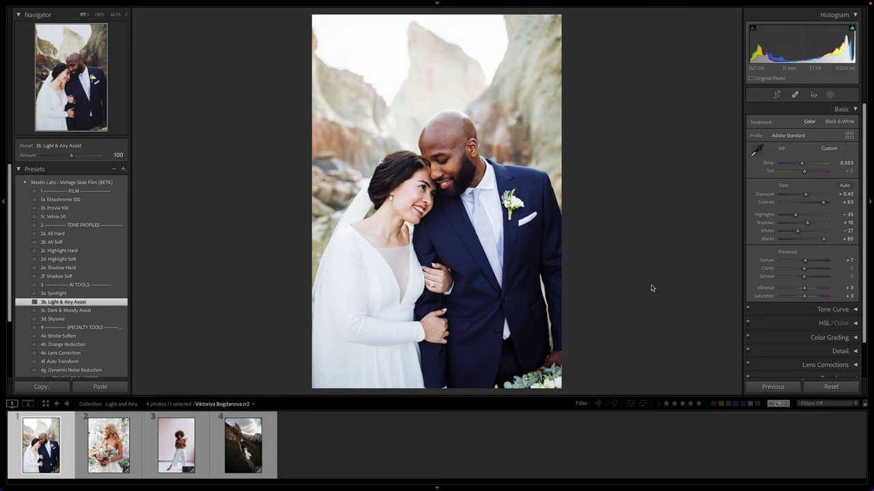
key("ctrl+z")
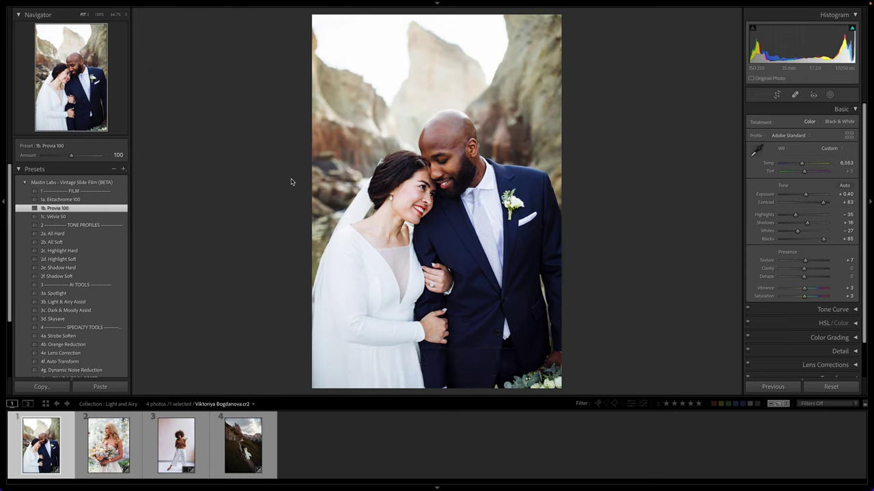
key("ctrl+y")
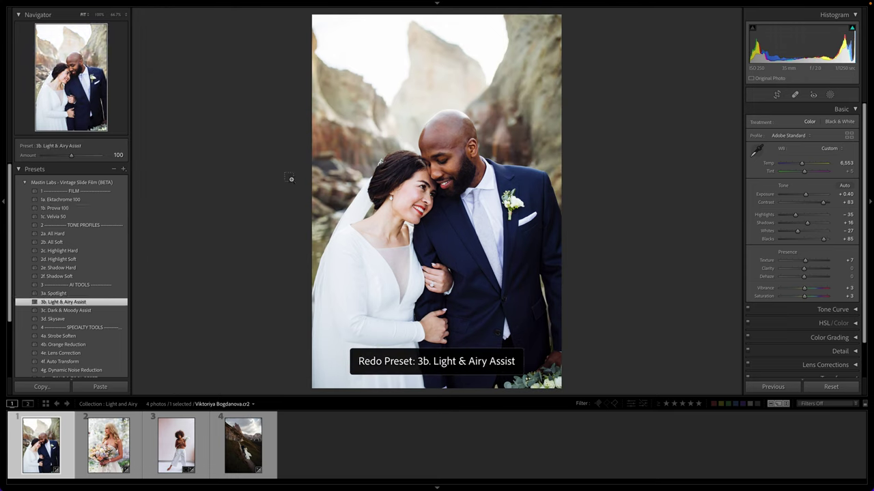
key("ctrl+z")
key("ctrl+y")
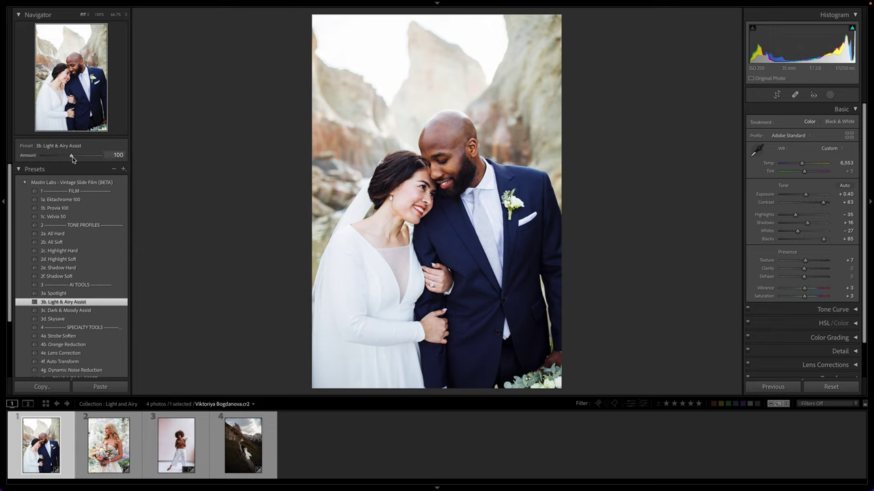
left_click_drag(73, 158, 6, 159)
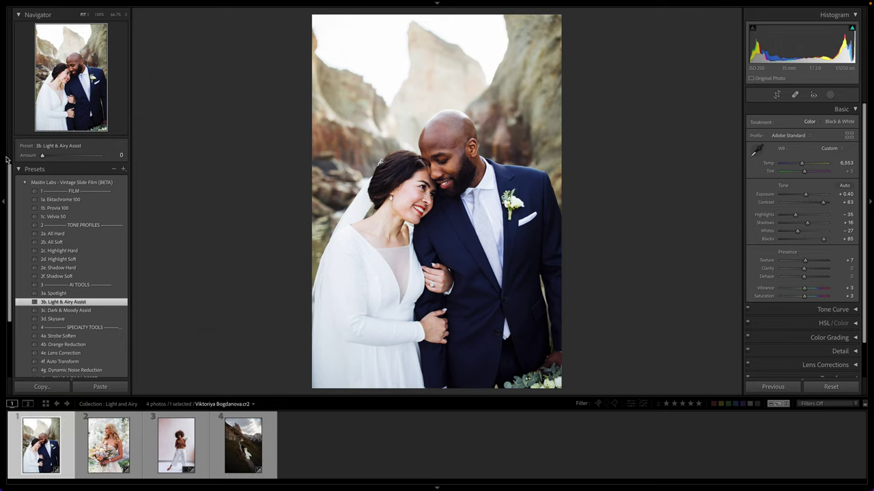
left_click_drag(42, 157, 76, 158)
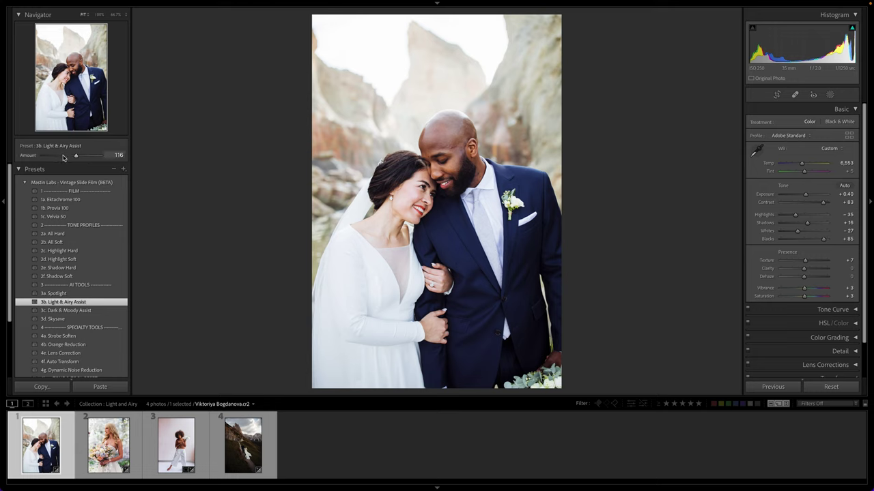
mouse_move(78, 156)
left_mouse_down()
mouse_move(60, 157)
mouse_move(69, 158)
left_mouse_up()
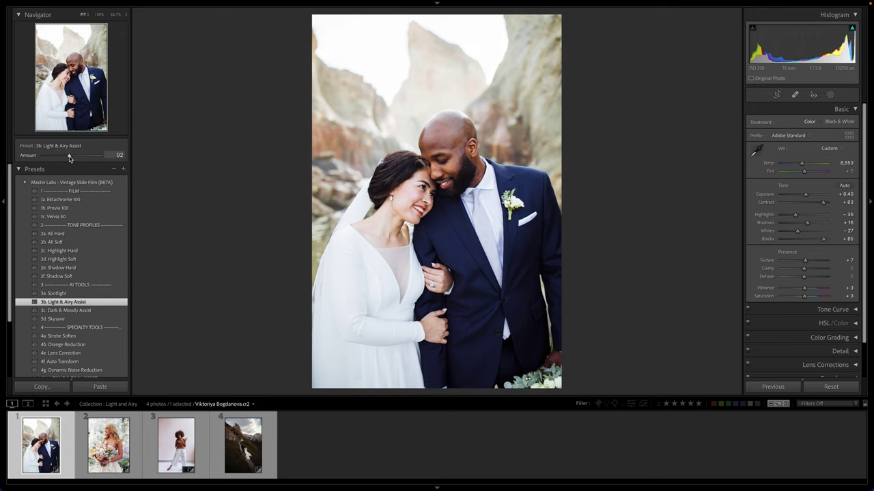
left_click_drag(69, 157, 42, 156)
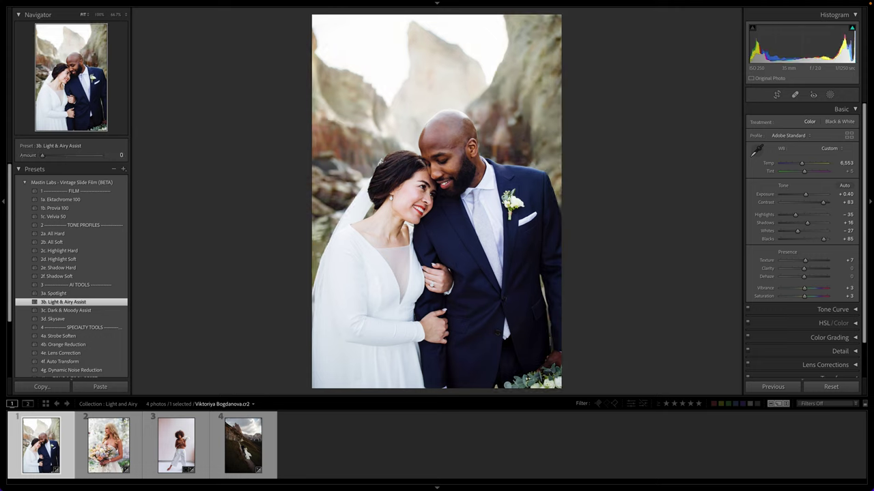
left_click_drag(802, 197, 803, 198)
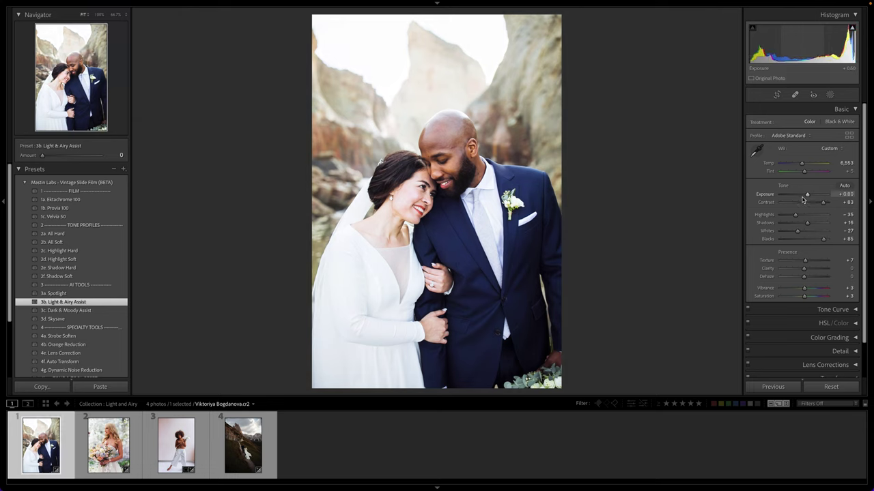
key("ctrl+z")
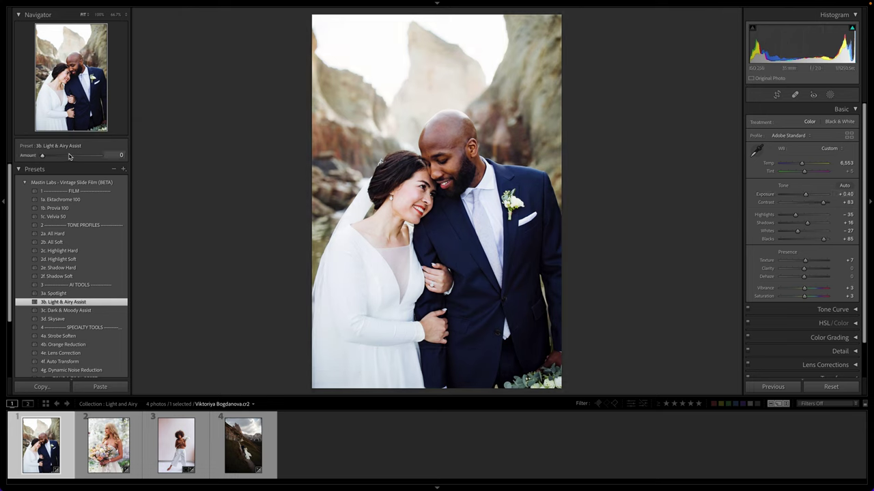
left_click_drag(69, 156, 71, 157)
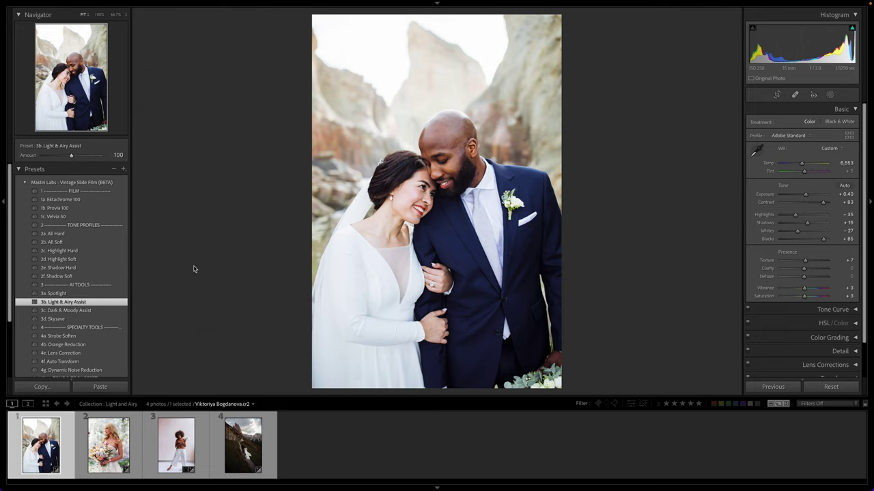
left_click_drag(71, 155, 41, 155)
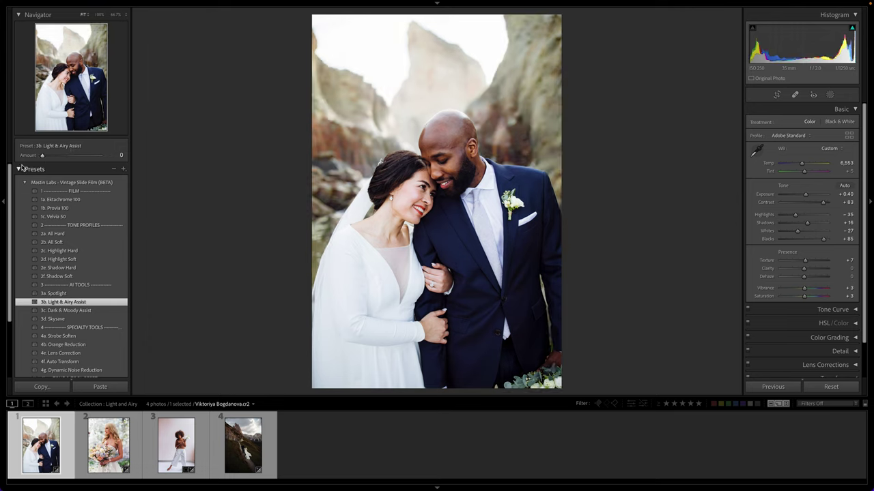
double_click(41, 156)
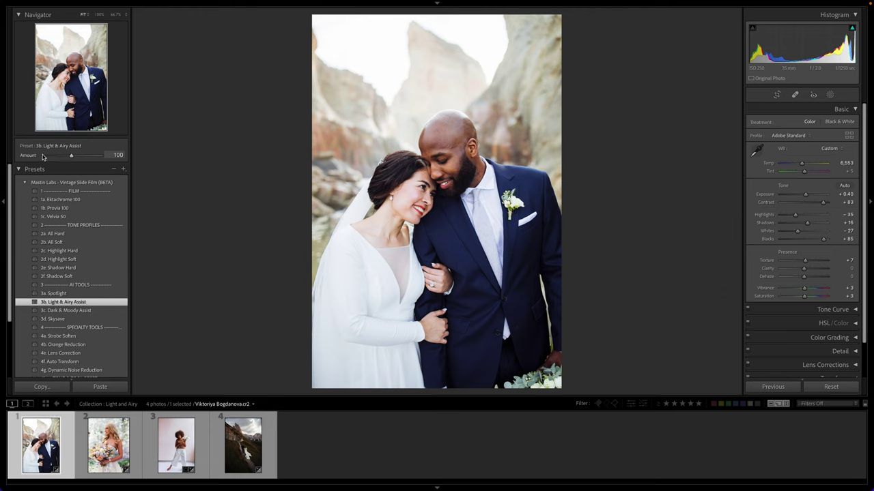
key("ctrl+z")
key("ctrl+shift+z")
Switch to the bride-with-bouquet photo and apply 3b. Light & Airy Assist at amount 100
left_click(111, 454)
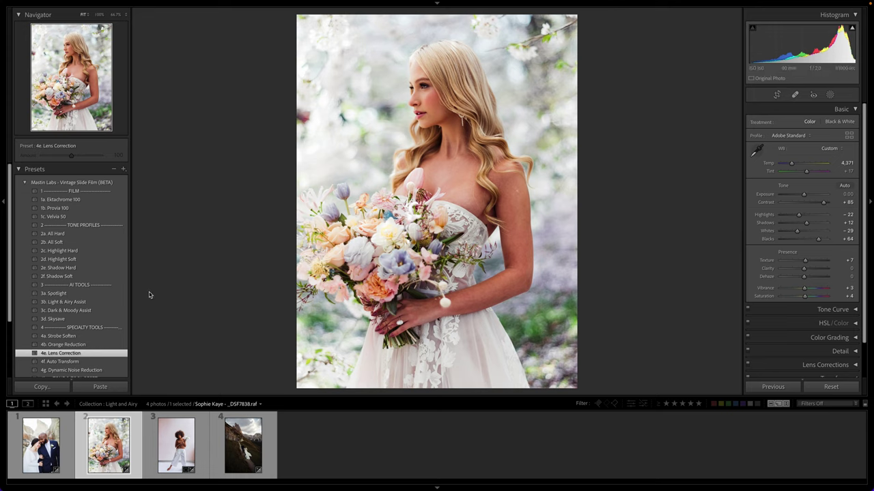
left_click(125, 304)
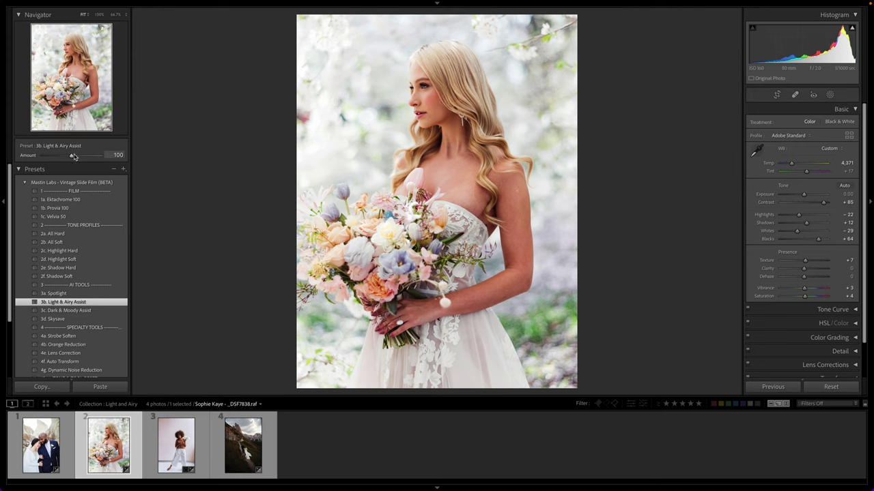
Set the Light & Airy Assist amount to 200 and compare the bride photo against its original
left_click_drag(74, 157, 124, 169)
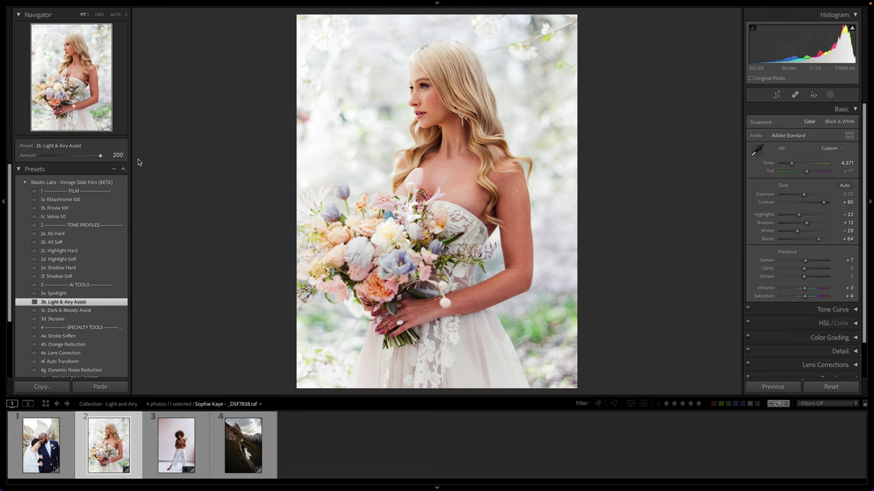
left_click(102, 156)
left_click_drag(102, 156, 43, 155)
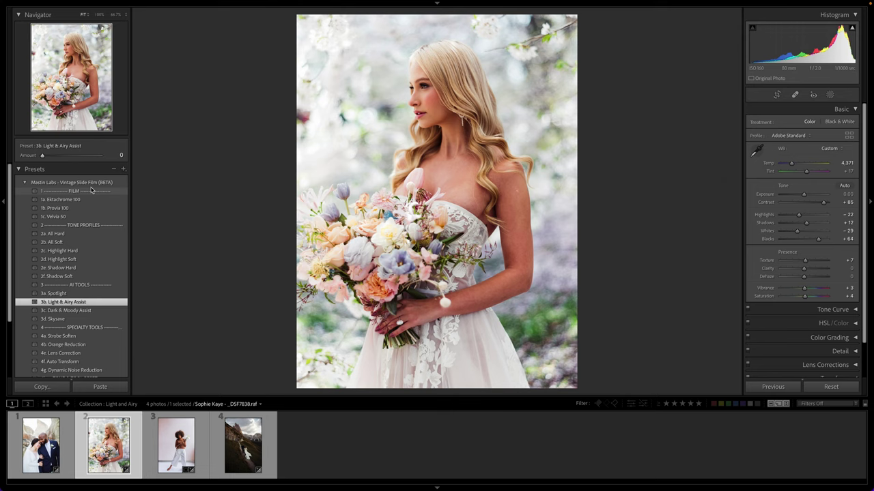
key("ctrl+z")
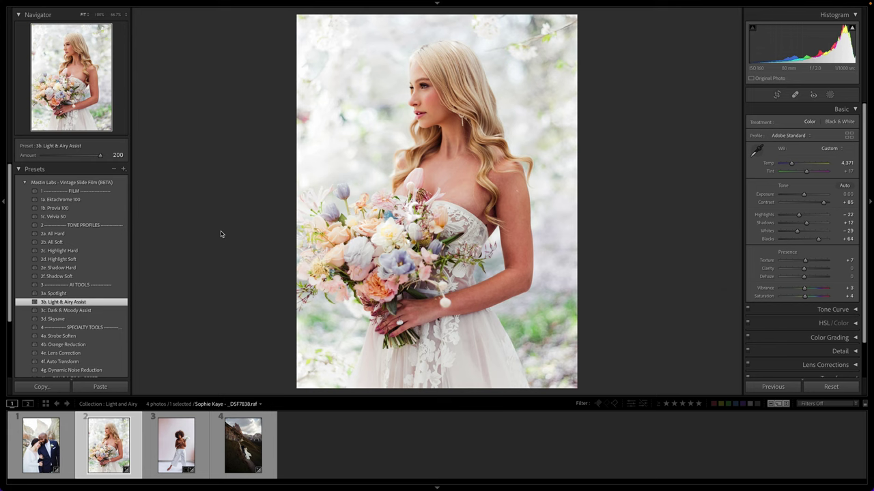
key("backslash")
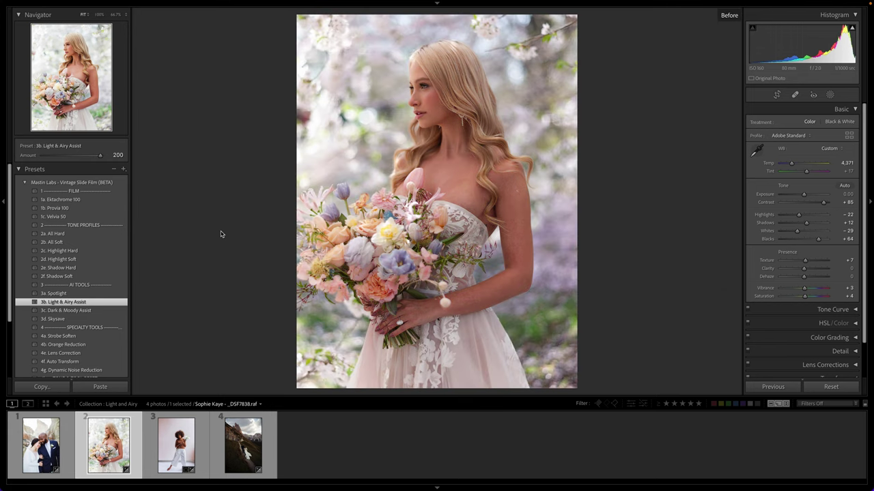
key("backslash")
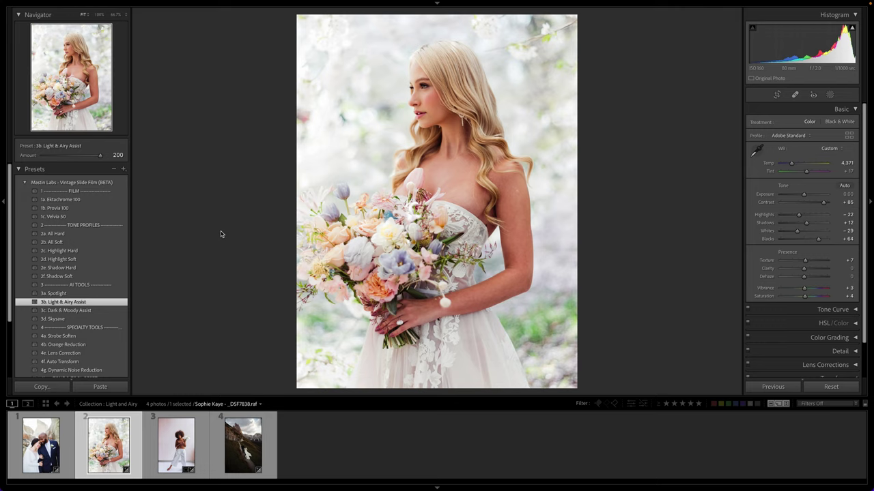
Give the studio portrait 3b. Light & Airy Assist at amount 72, then open the mountain wedding photo
left_click(186, 453)
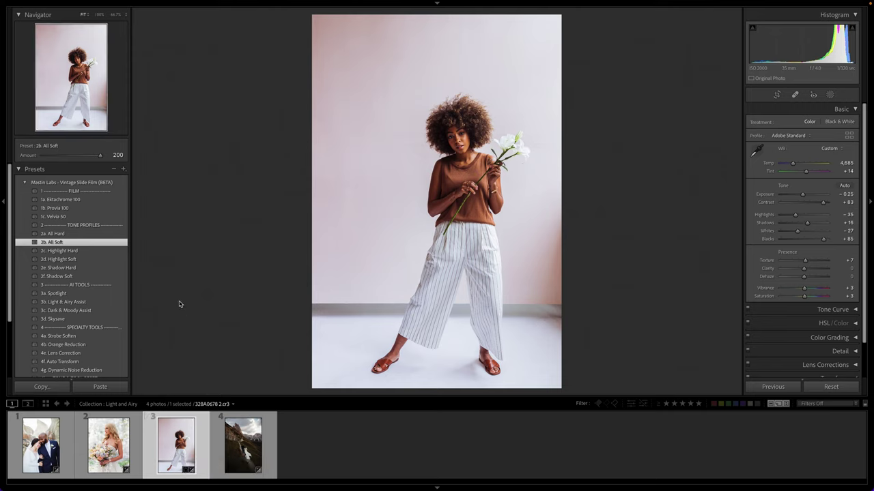
left_click(115, 302)
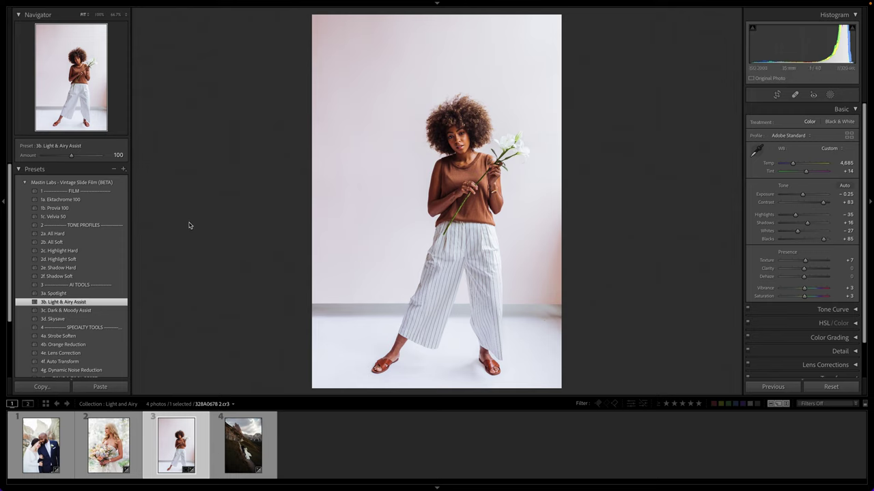
left_click(71, 157)
left_click_drag(71, 157, 61, 179)
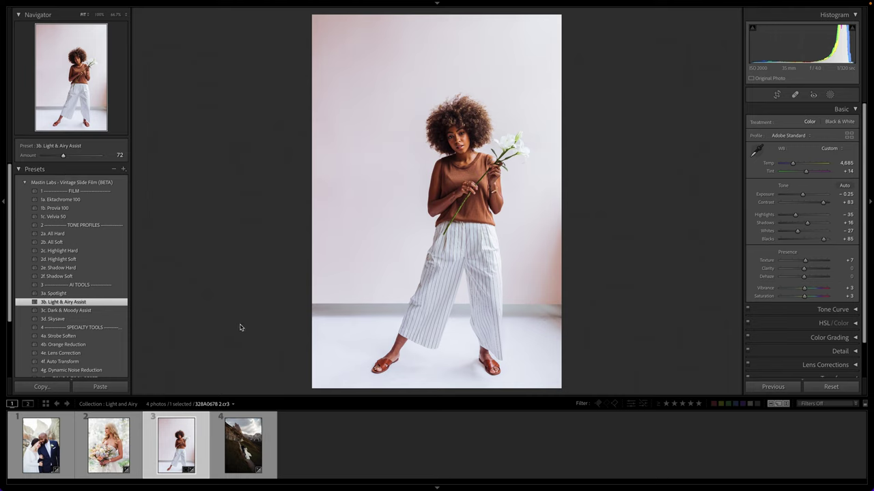
left_click(231, 452)
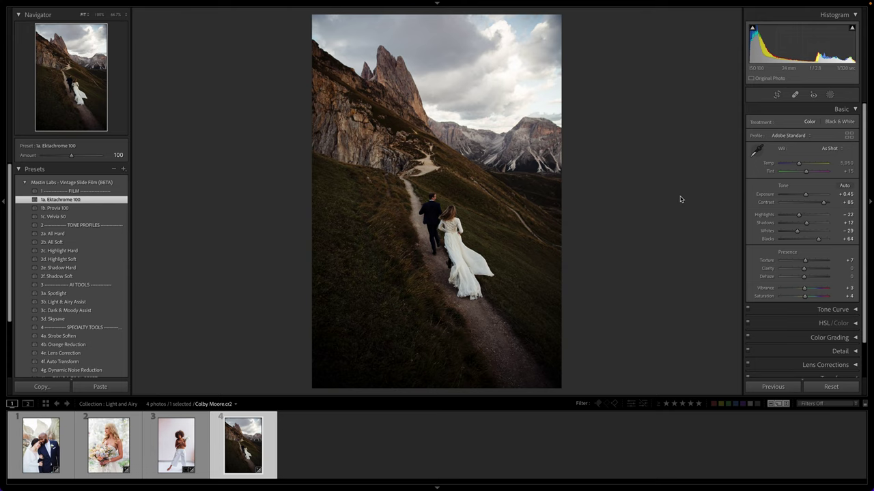
Apply Light & Airy Assist at amount 162 with Exposure +1.20, and add 4e. Lens Correction
left_click(115, 303)
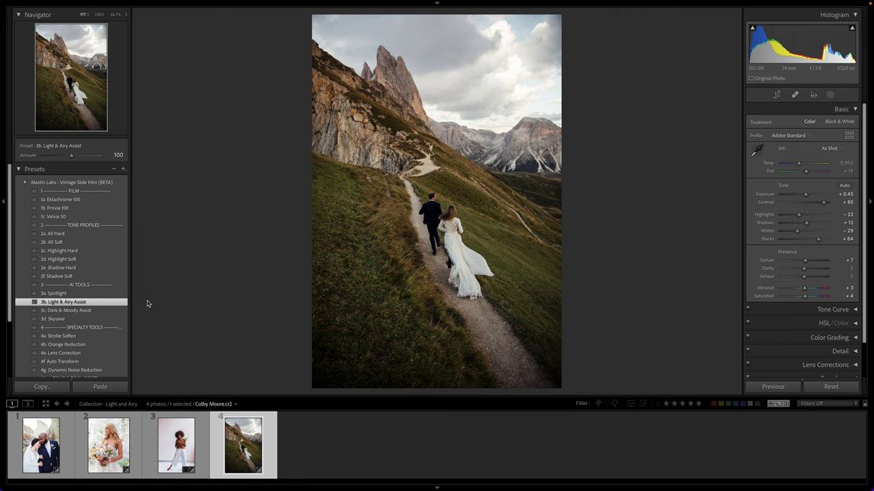
left_click_drag(71, 154, 123, 156)
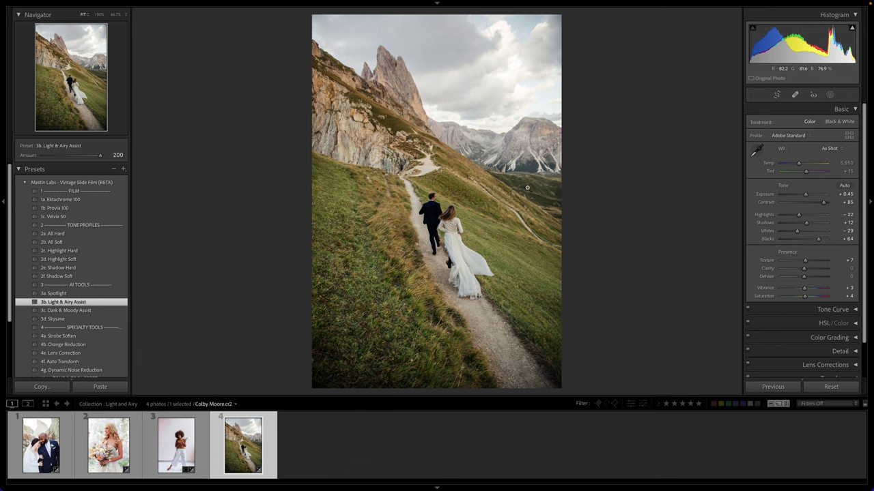
left_click_drag(809, 195, 809, 196)
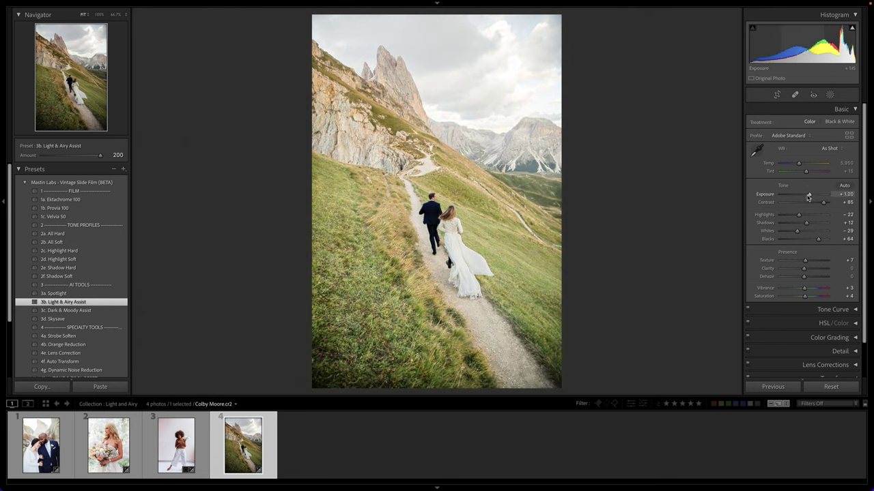
left_click_drag(101, 155, 89, 156)
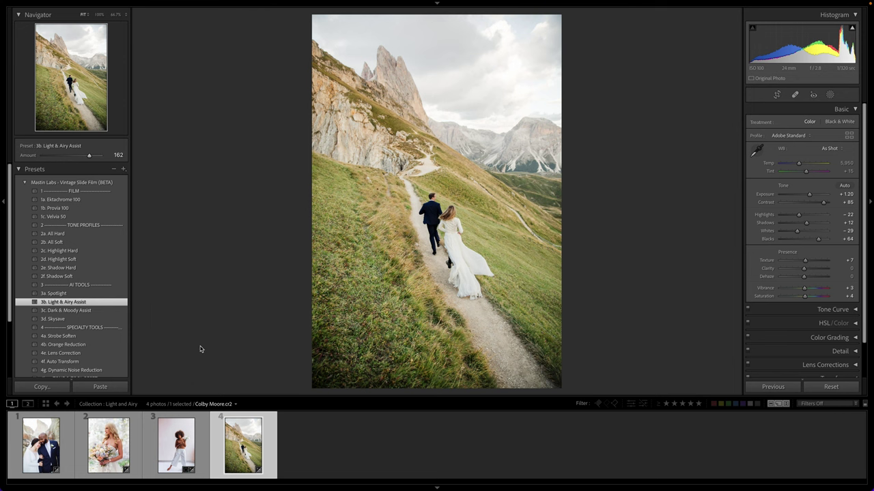
left_click(104, 354)
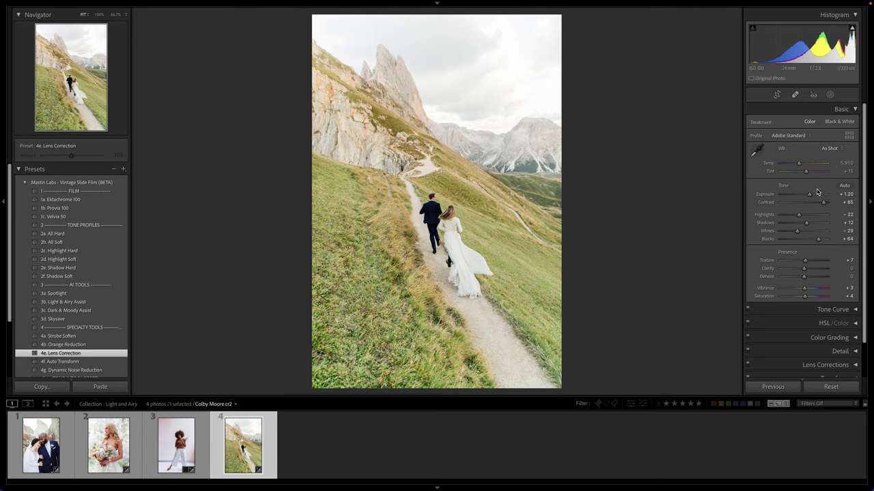
Lower the mountain photo's exposure from +1.20 to +0.70 and compare it with the original
left_click_drag(810, 194, 808, 195)
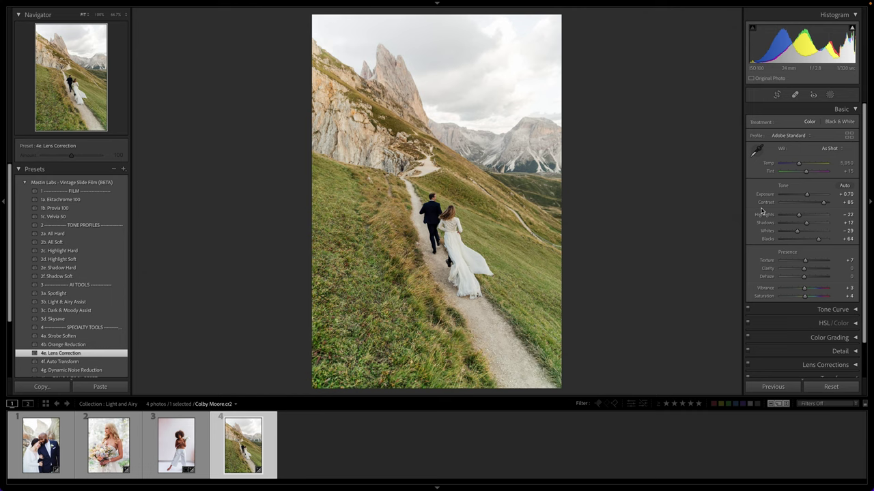
key("backslash")
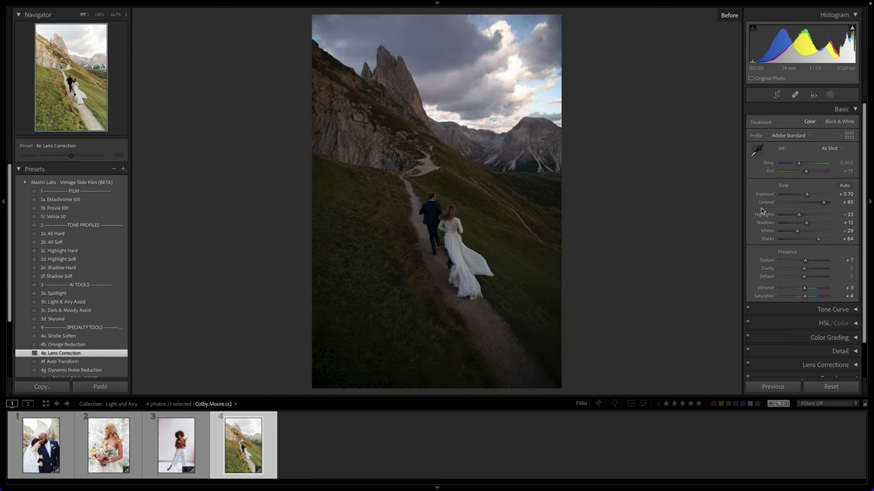
key("backslash")
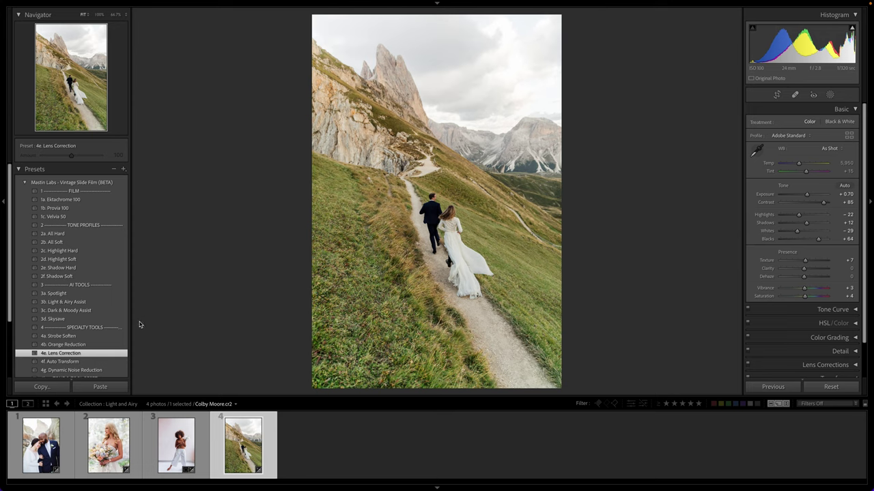
Apply the 3d. Skysave preset at amount 73 and nudge Exposure to +0.75
left_click(125, 321)
left_click(82, 318)
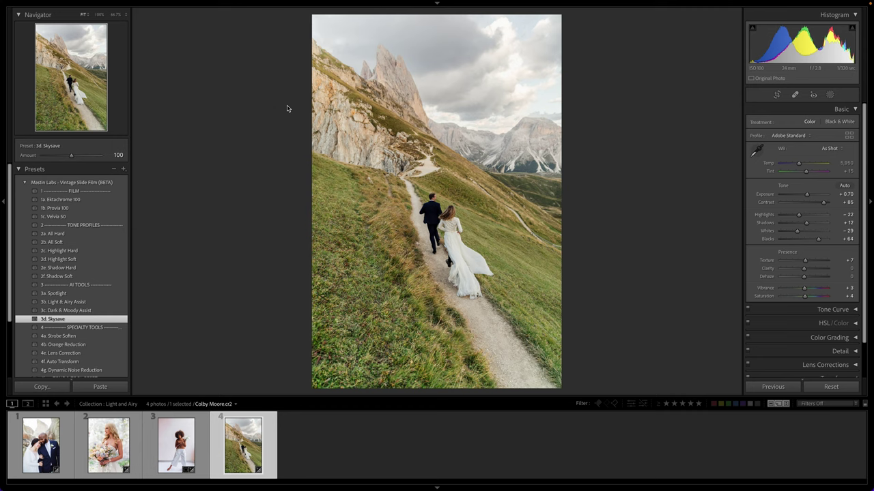
mouse_move(71, 155)
left_mouse_down()
mouse_move(77, 160)
mouse_move(71, 155)
left_mouse_up()
left_click_drag(806, 194, 805, 198)
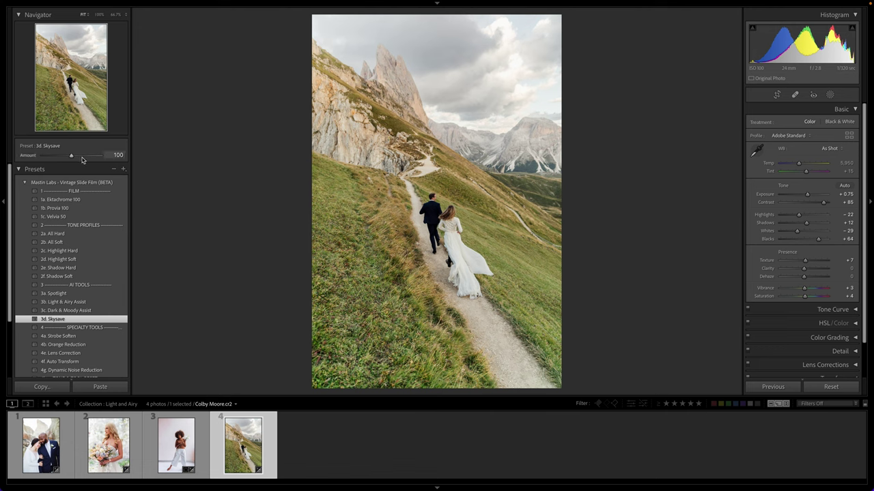
left_click_drag(72, 158, 63, 159)
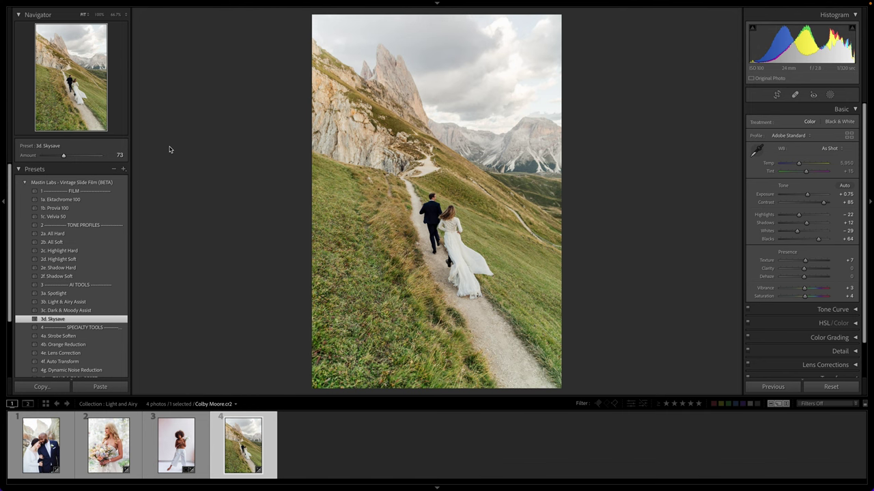
Select all four edited photos and show them together in Survey view
key("ctrl+a")
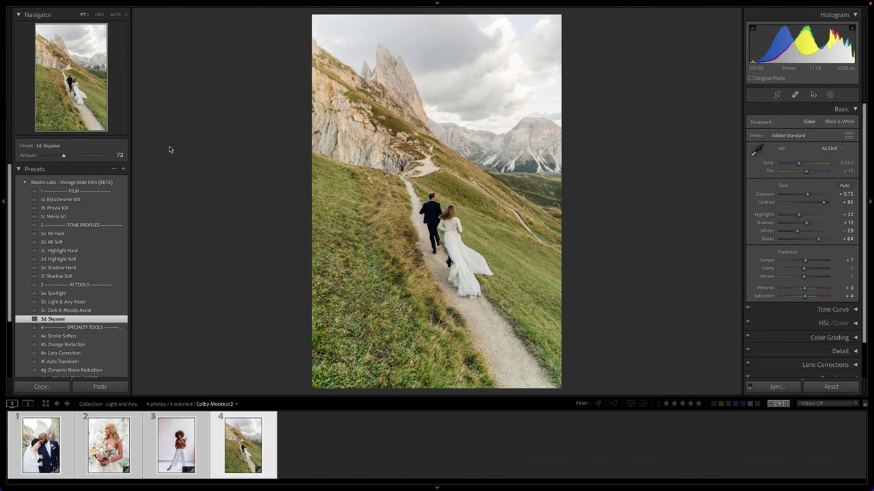
key("n")
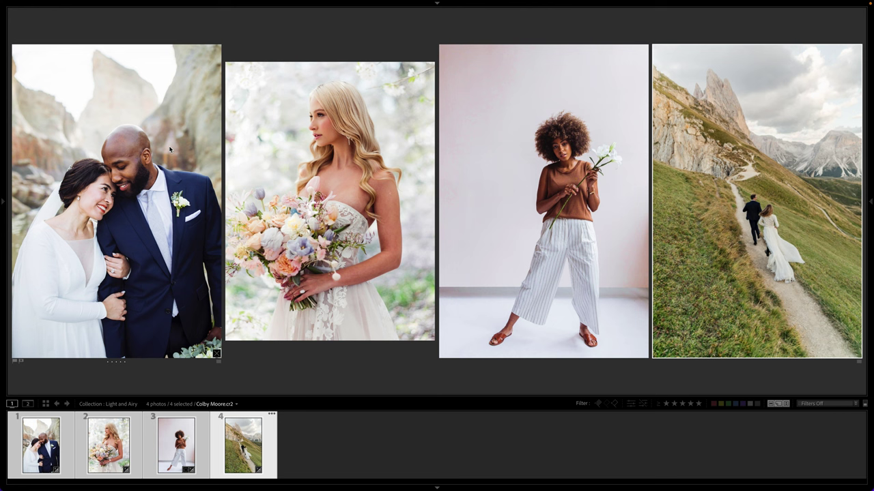